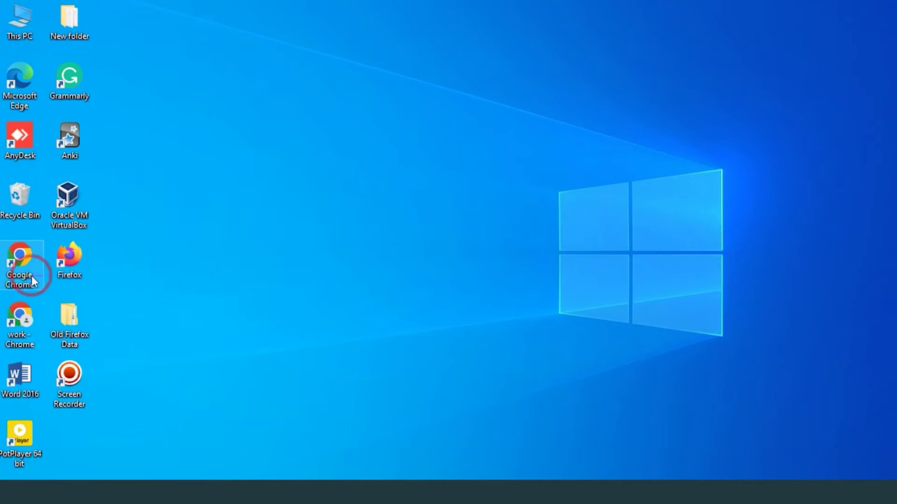
# Open Chrome from the desktop and load the ONT login page at 192.168.1.1
pyautogui.doubleClick(26, 316)
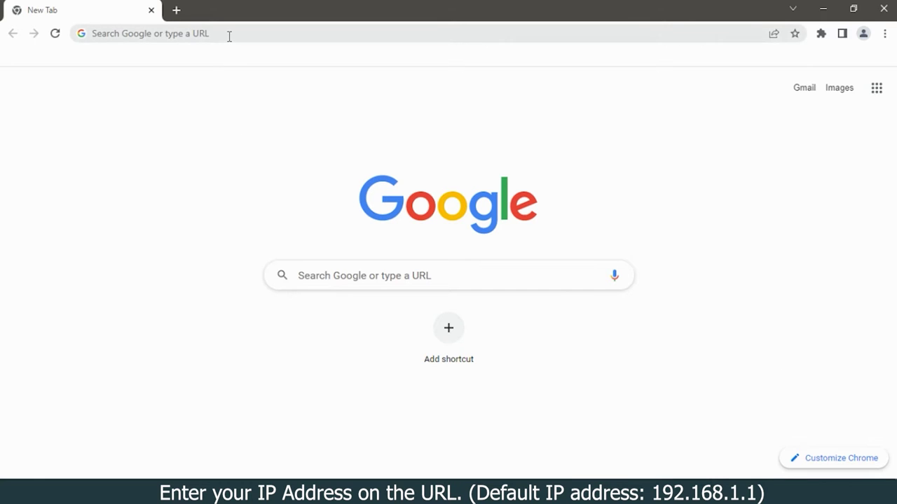
pyautogui.click(230, 36)
pyautogui.write('1')
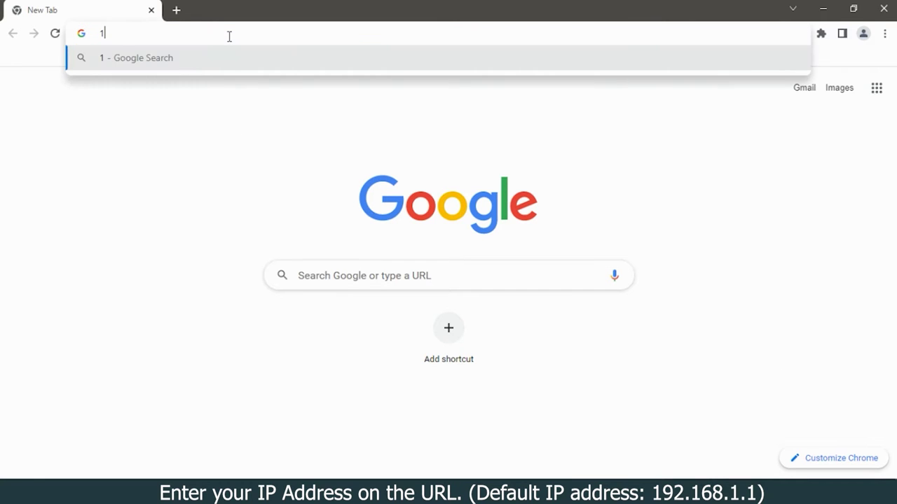
pyautogui.write('92.168.1.1')
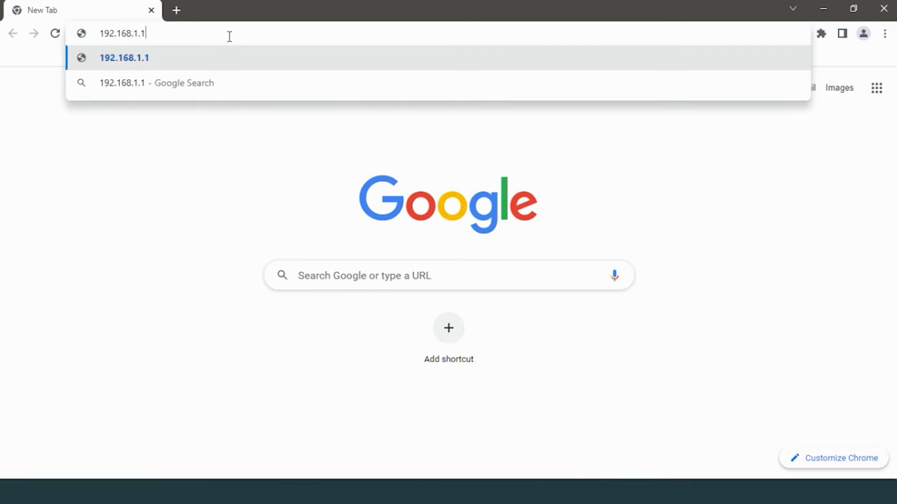
pyautogui.press('Return')
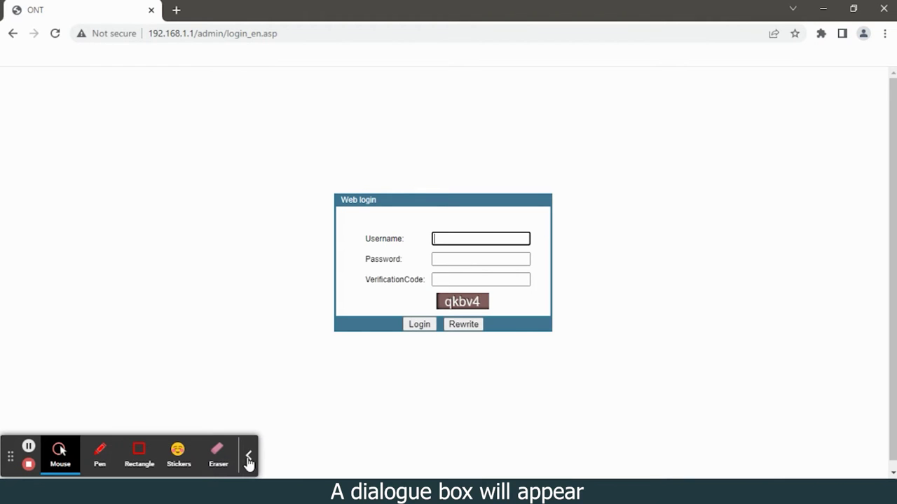
# Log in as admin with the account password and the displayed verification code
pyautogui.click(248, 459)
pyautogui.click(465, 240)
pyautogui.write('admin')
pyautogui.click(446, 258)
pyautogui.write('std')
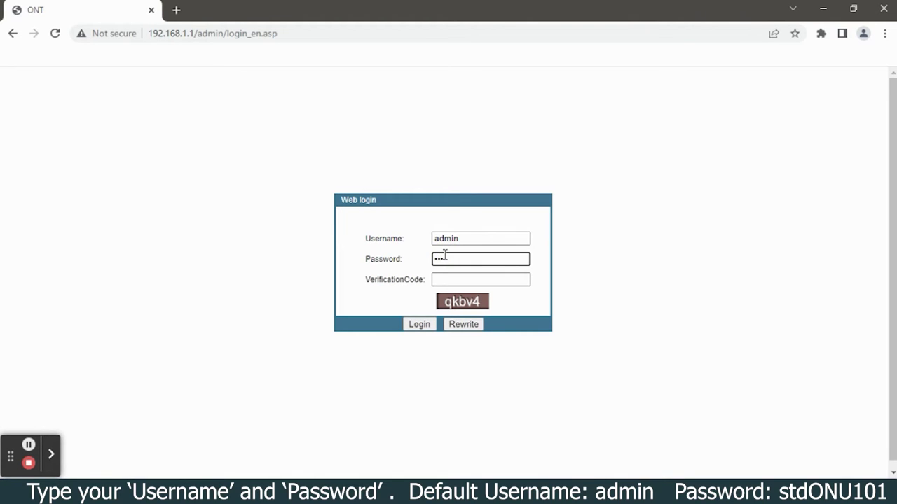
pyautogui.write('ON')
pyautogui.click(470, 280)
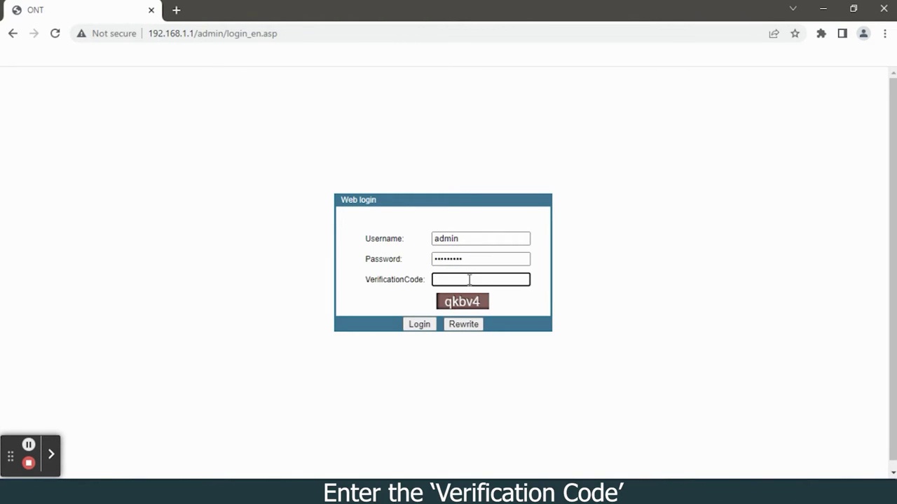
pyautogui.write('qk')
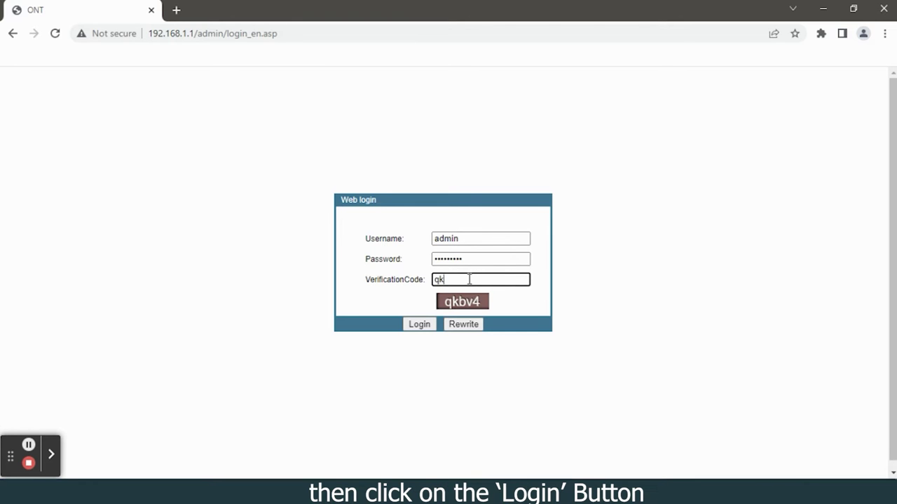
pyautogui.write('bv4')
pyautogui.click(419, 324)
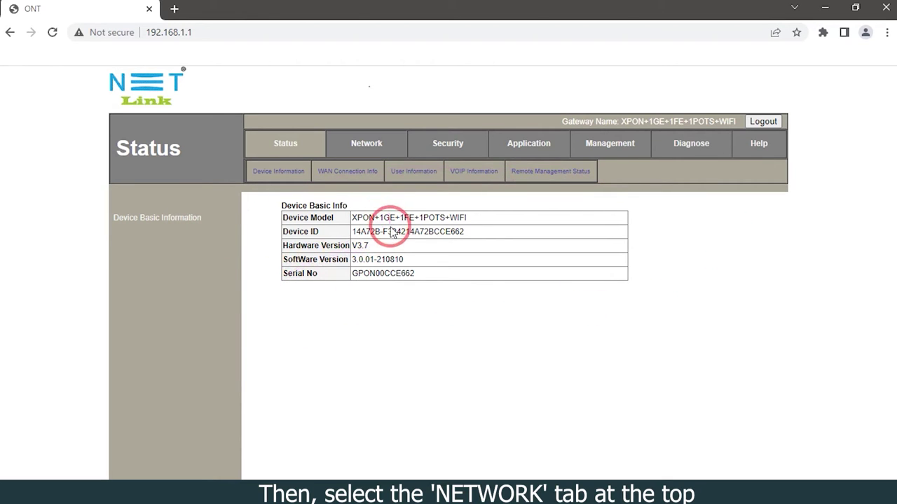
# Go to Network > WLAN > WLAN Advanced to reach the multiple-AP settings
pyautogui.click(370, 150)
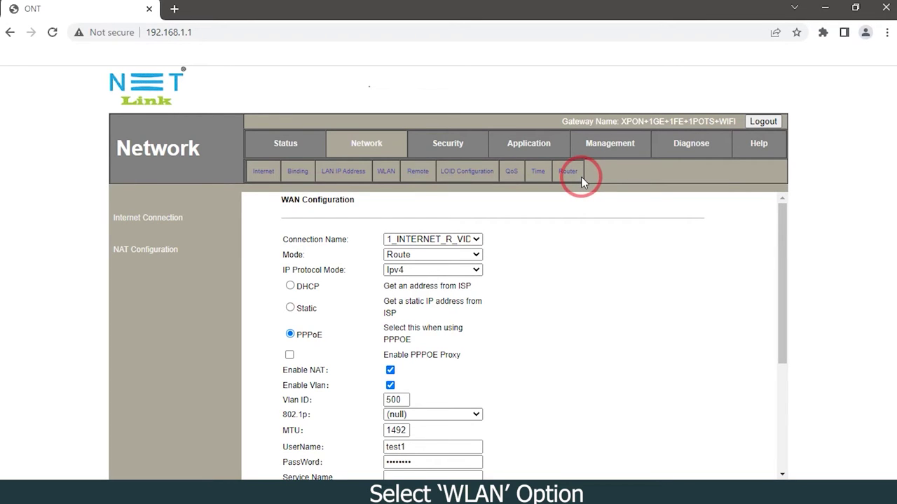
pyautogui.click(386, 174)
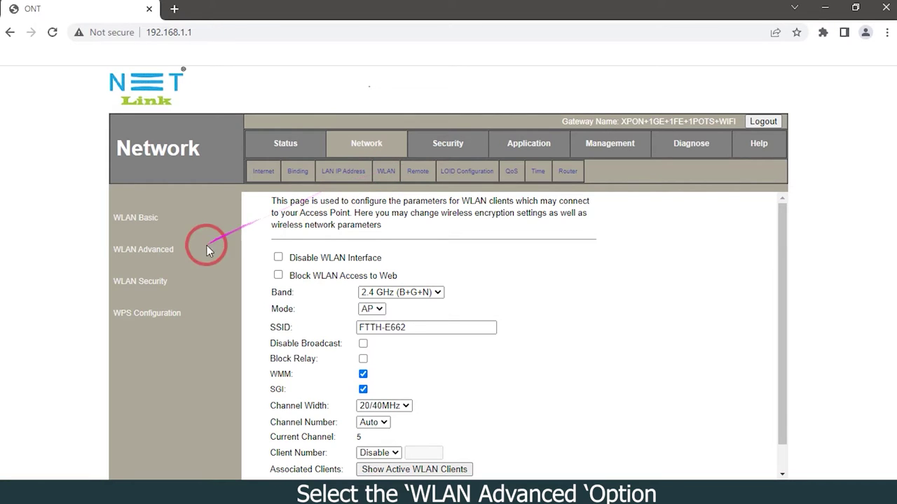
pyautogui.click(150, 256)
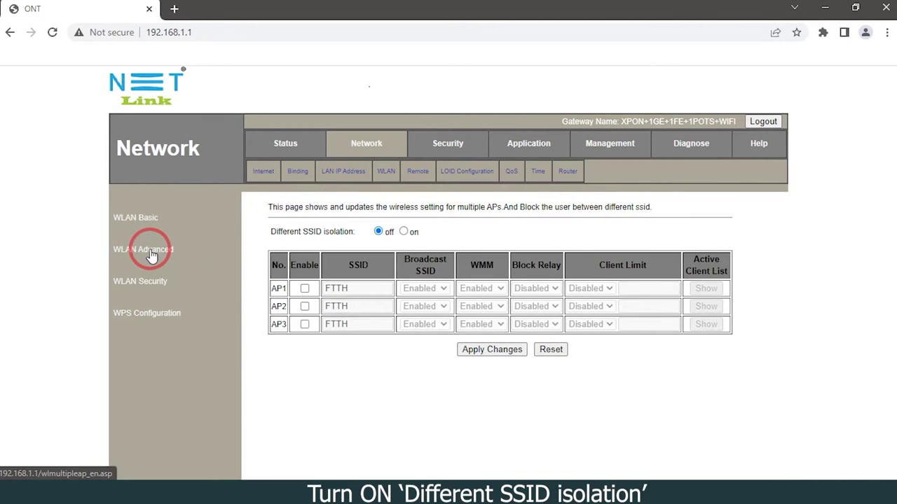
# Turn Different SSID isolation on and enable access points AP1 and AP2
pyautogui.click(403, 232)
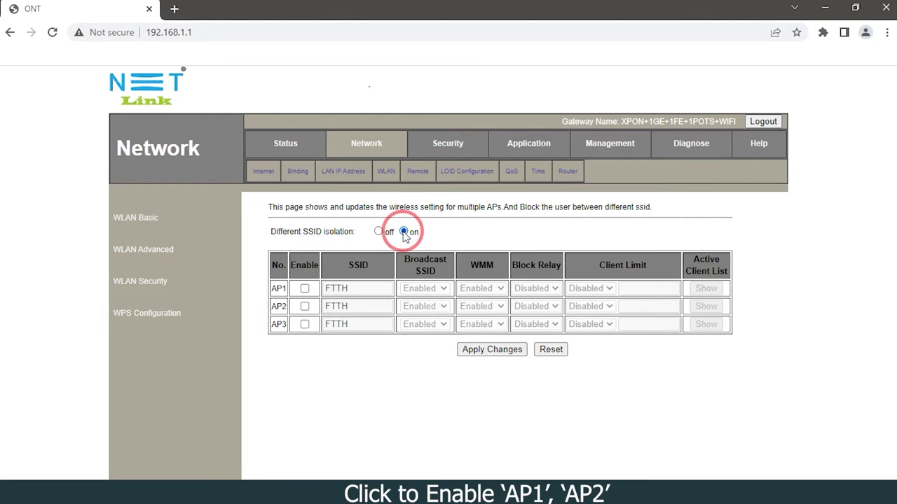
pyautogui.click(305, 289)
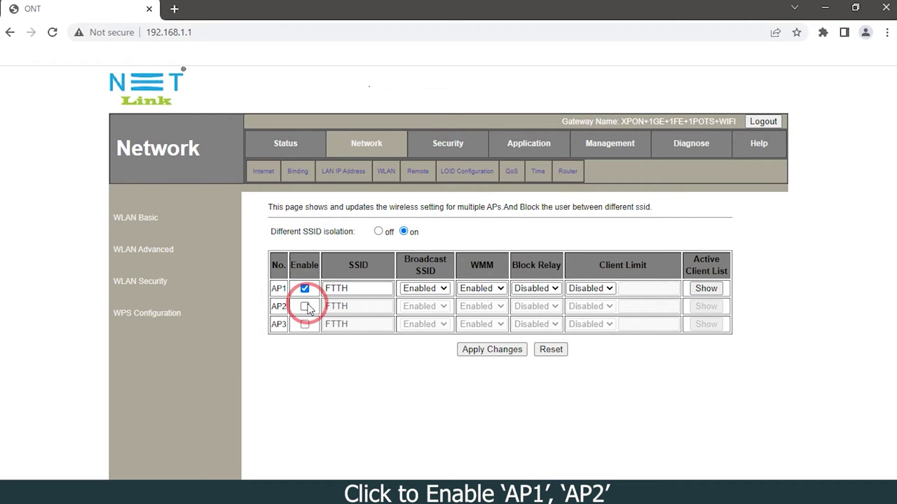
pyautogui.click(305, 307)
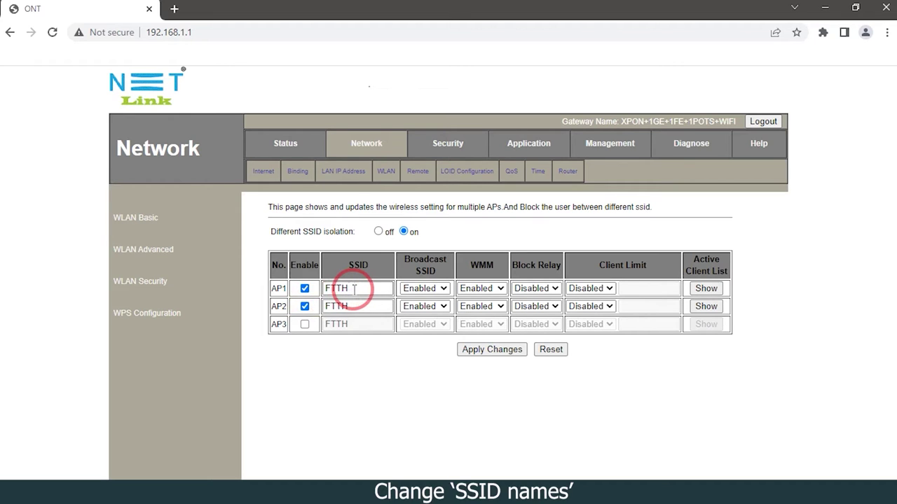
# Rename AP1's SSID from FTTH to VeeCee Vision and AP2's to CATV
pyautogui.moveTo(354, 288); pyautogui.dragTo(321, 289)
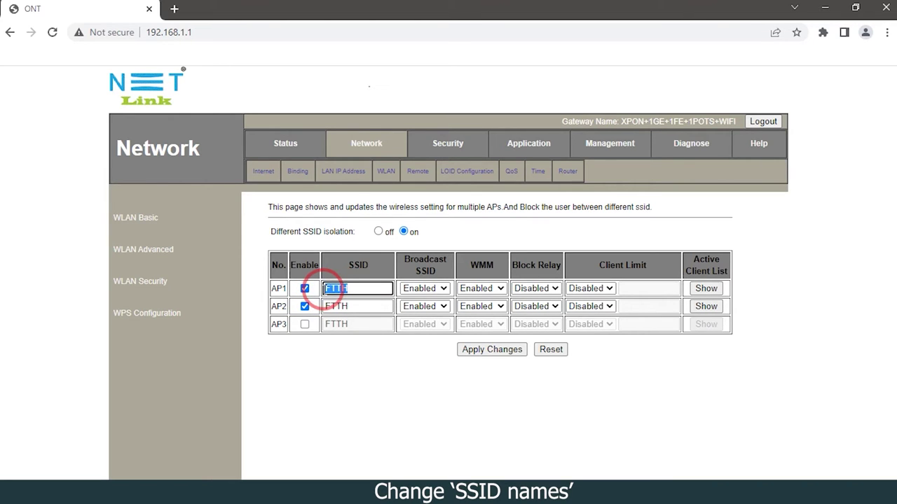
pyautogui.write('Nee')
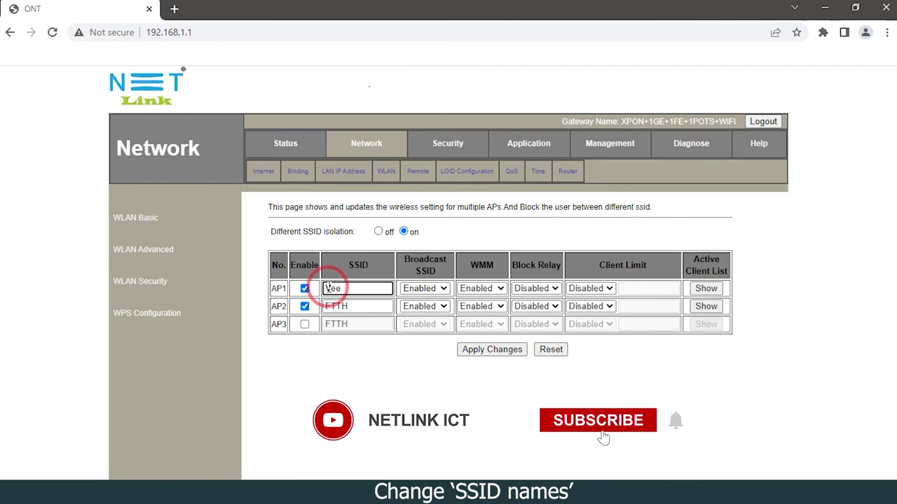
pyautogui.write('Cee Vision')
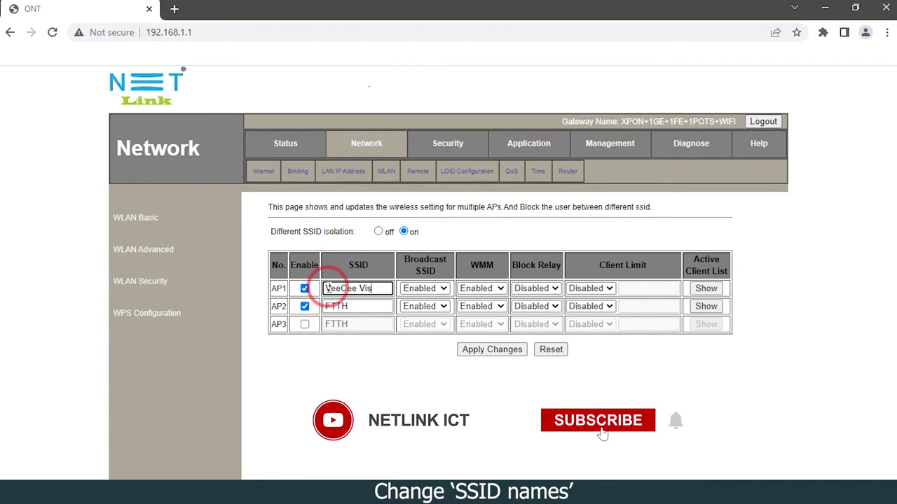
pyautogui.click(358, 306)
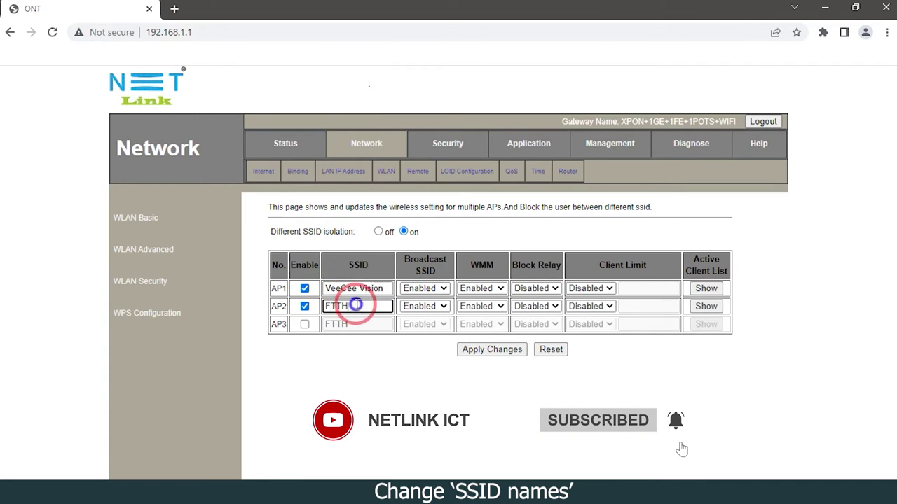
pyautogui.moveTo(356, 307); pyautogui.dragTo(324, 306)
pyautogui.write('CATV')
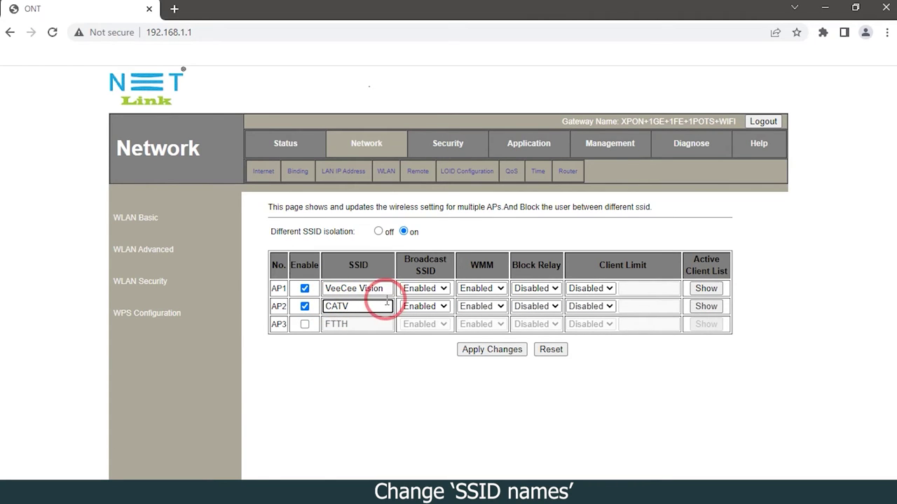
# Save the access point settings, check the wireless status, then return to the Network section
pyautogui.click(480, 351)
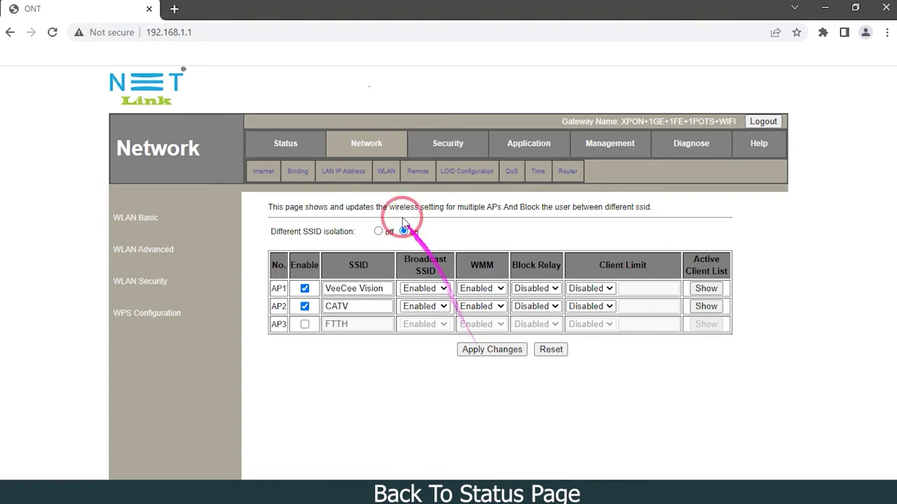
pyautogui.click(293, 149)
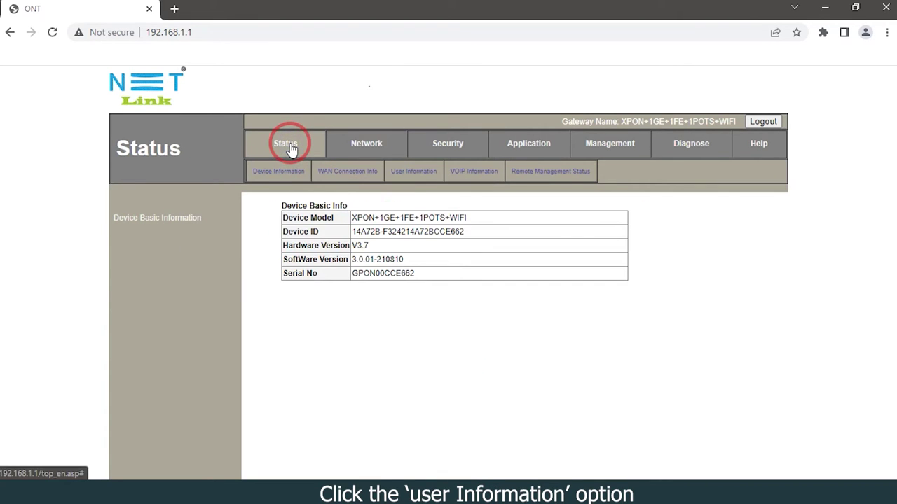
pyautogui.click(412, 172)
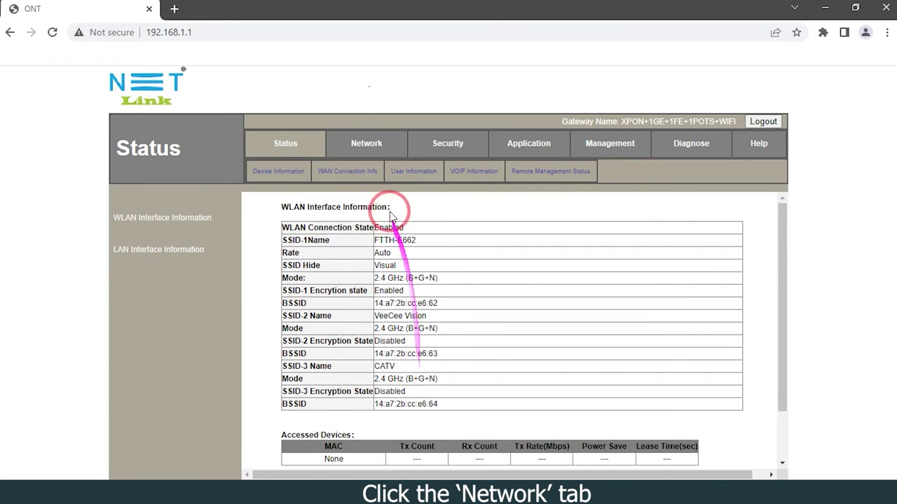
pyautogui.click(362, 142)
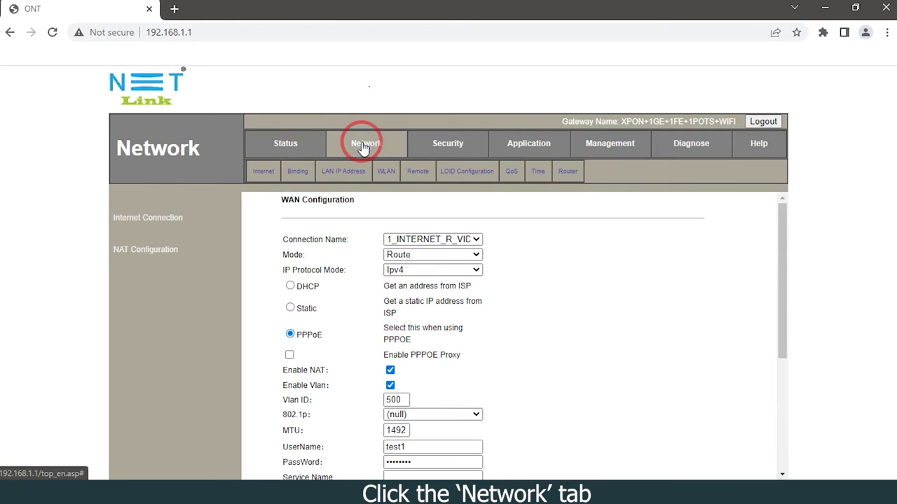
# In WLAN Security, give VeeCee Vision WPA2 Mixed encryption and a new pre-shared key, and apply
pyautogui.click(386, 173)
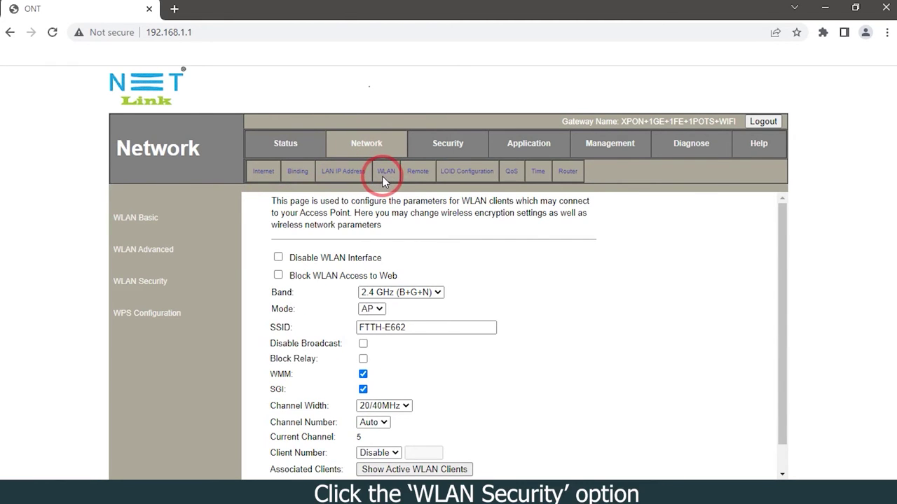
pyautogui.click(153, 286)
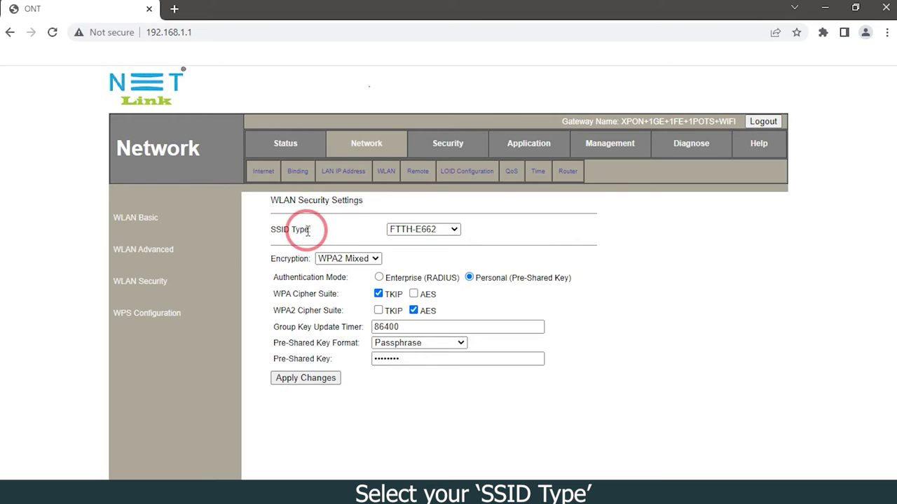
pyautogui.click(414, 230)
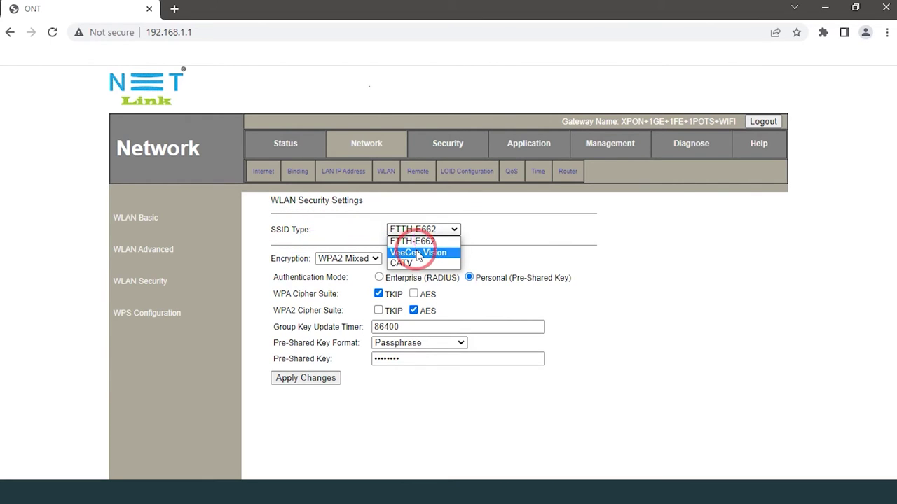
pyautogui.click(417, 252)
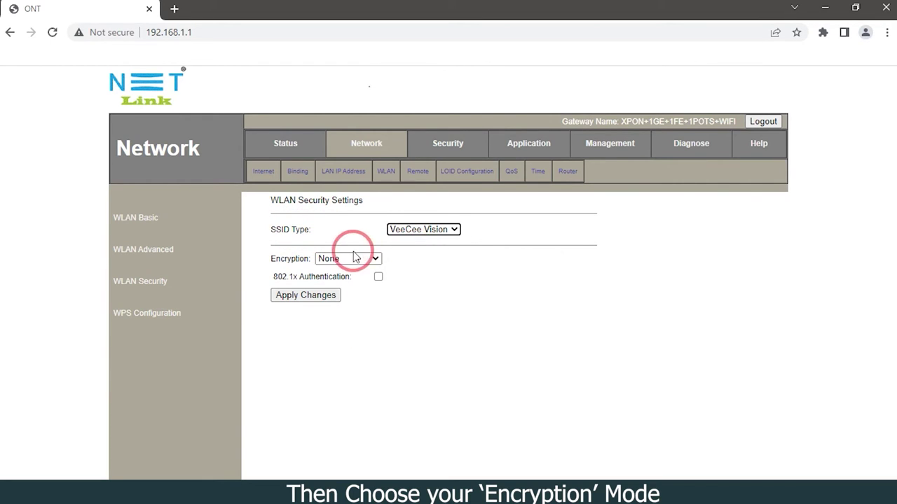
pyautogui.click(323, 259)
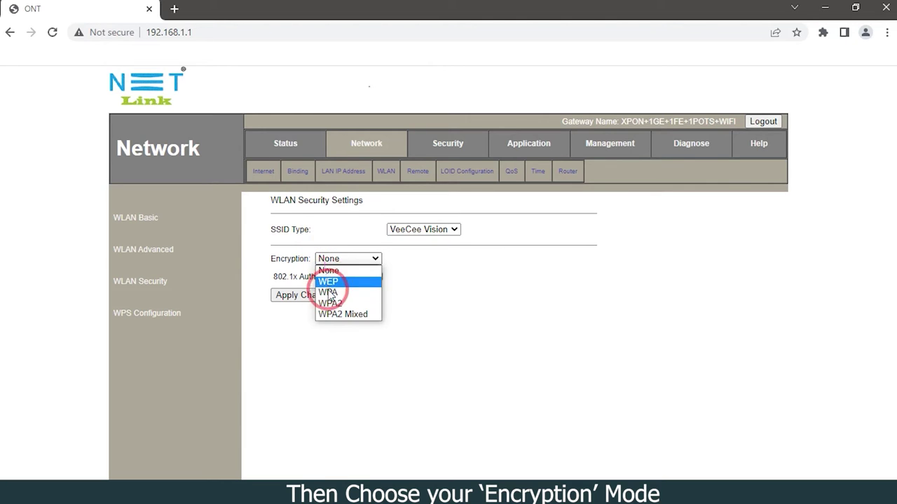
pyautogui.click(340, 314)
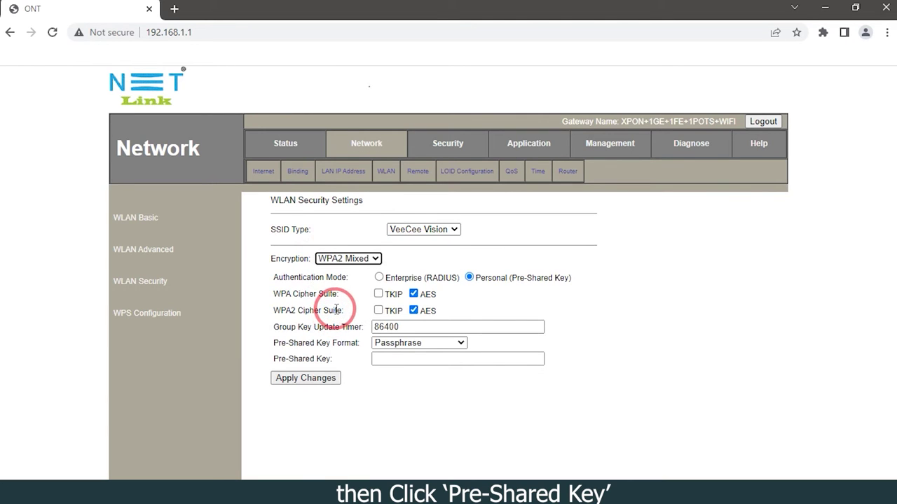
pyautogui.click(379, 359)
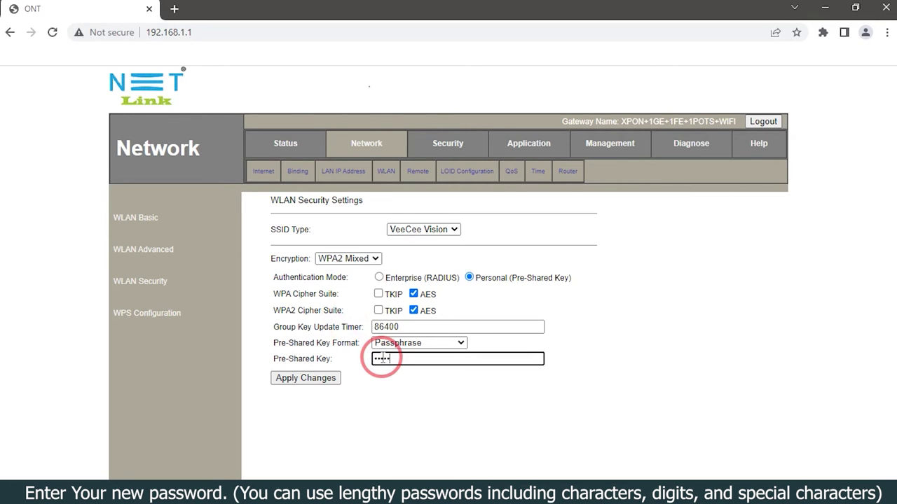
pyautogui.write('12')
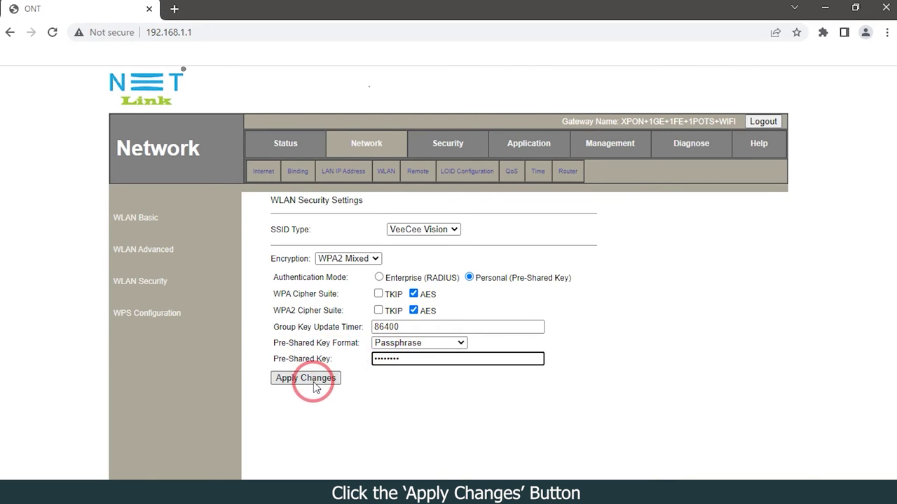
pyautogui.click(319, 374)
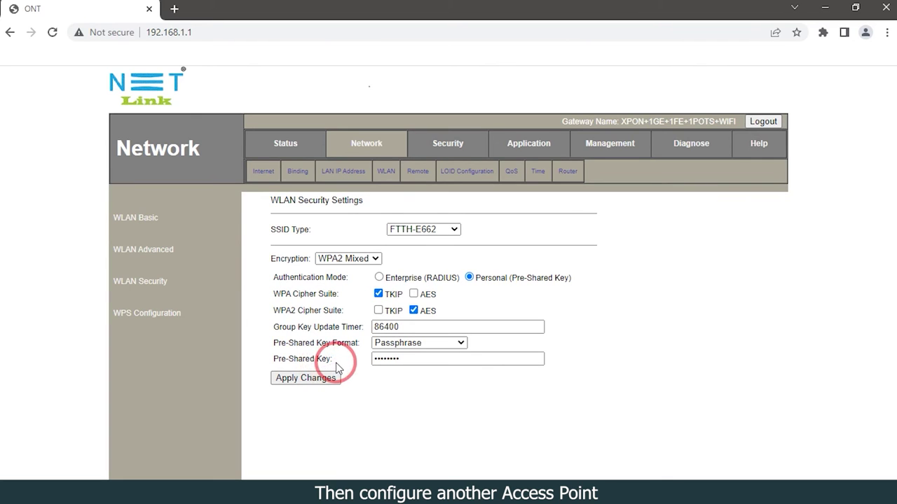
# Select CATV, set WPA2 Mixed encryption with a new pre-shared key, and apply
pyautogui.click(401, 230)
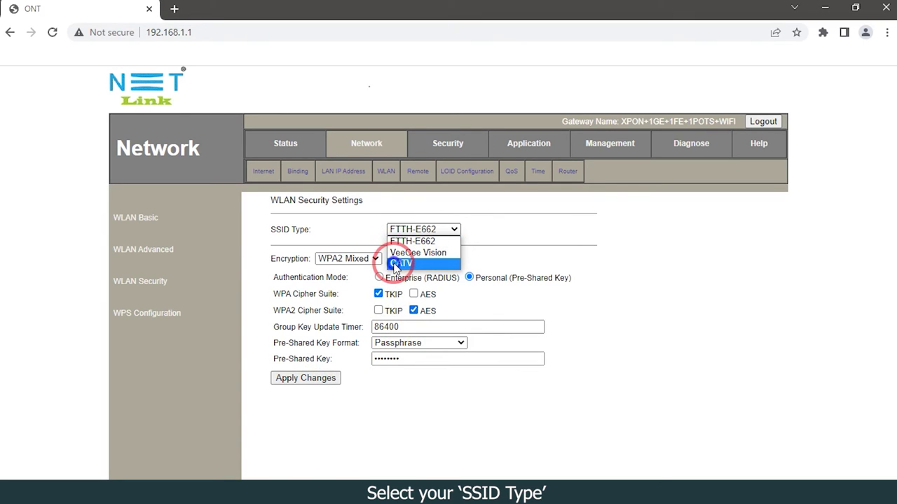
pyautogui.click(397, 264)
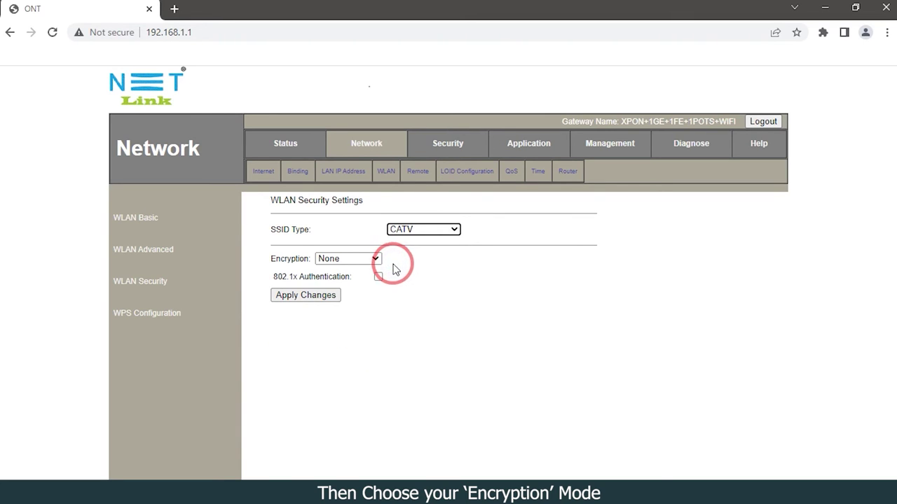
pyautogui.click(345, 259)
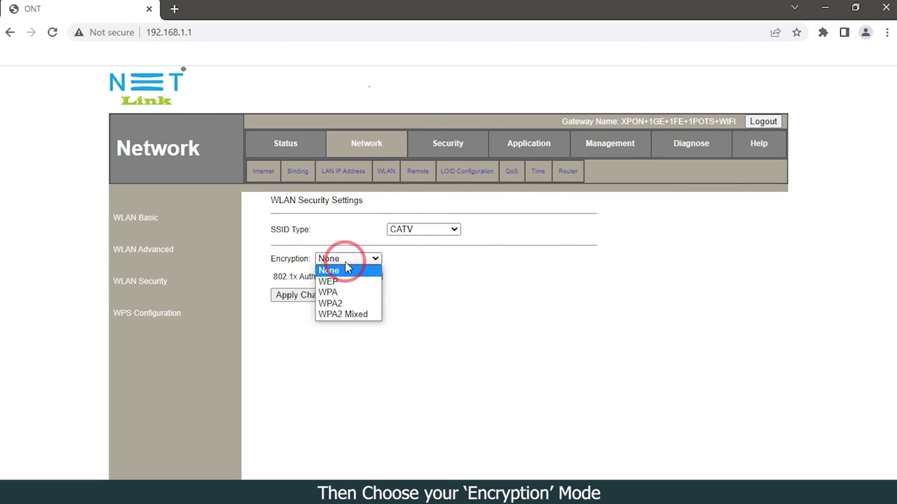
pyautogui.click(343, 314)
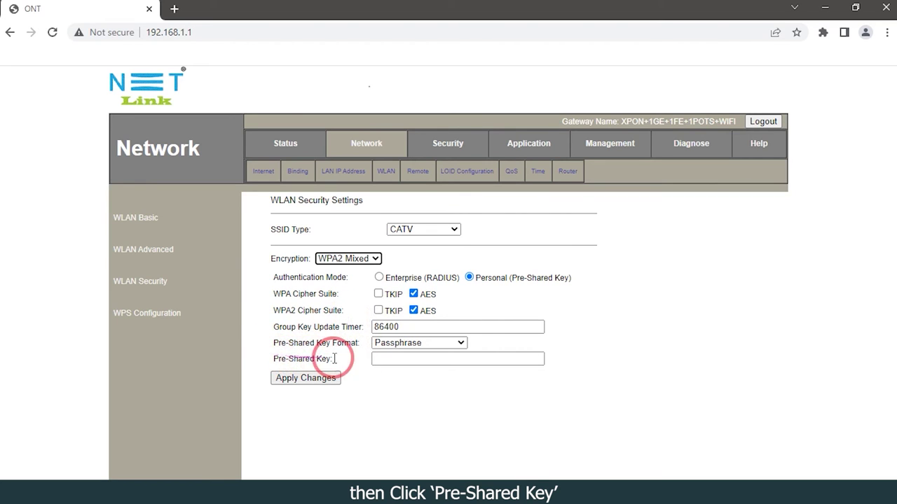
pyautogui.click(376, 359)
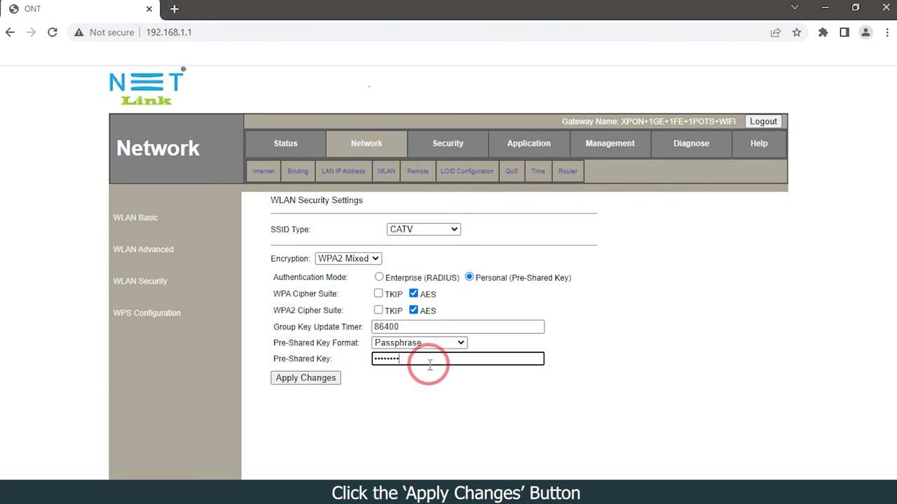
pyautogui.click(296, 379)
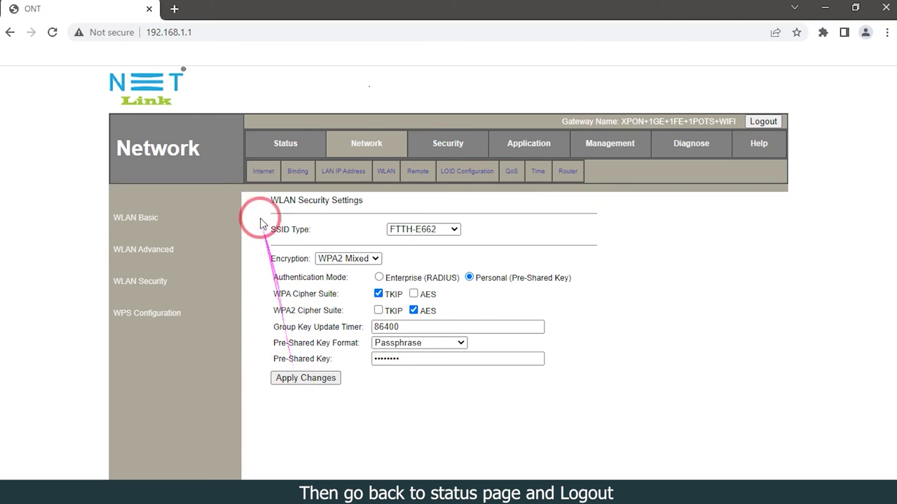
# Return to Status, log out of the ONT, and open the Windows Wi-Fi list
pyautogui.click(290, 145)
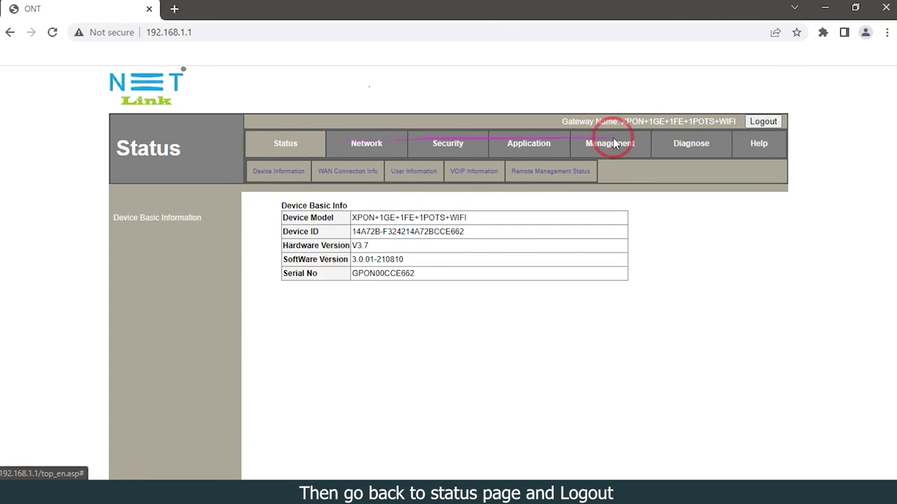
pyautogui.click(773, 124)
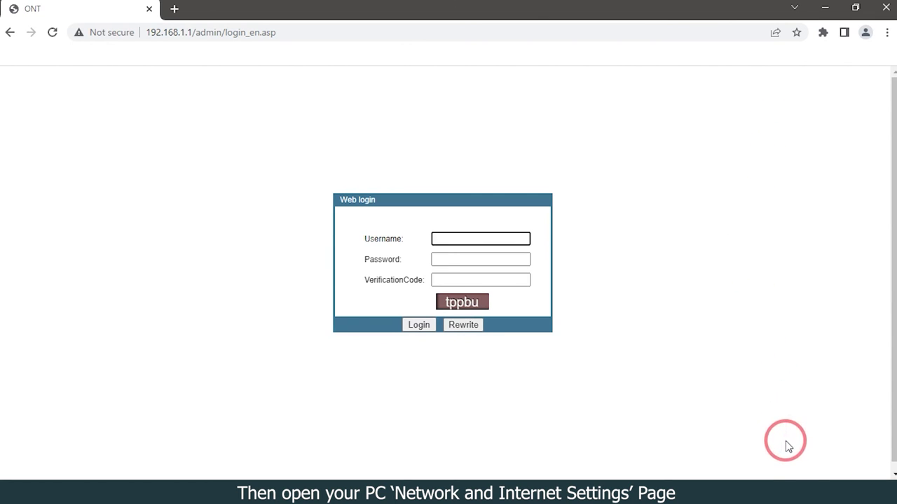
pyautogui.click(790, 477)
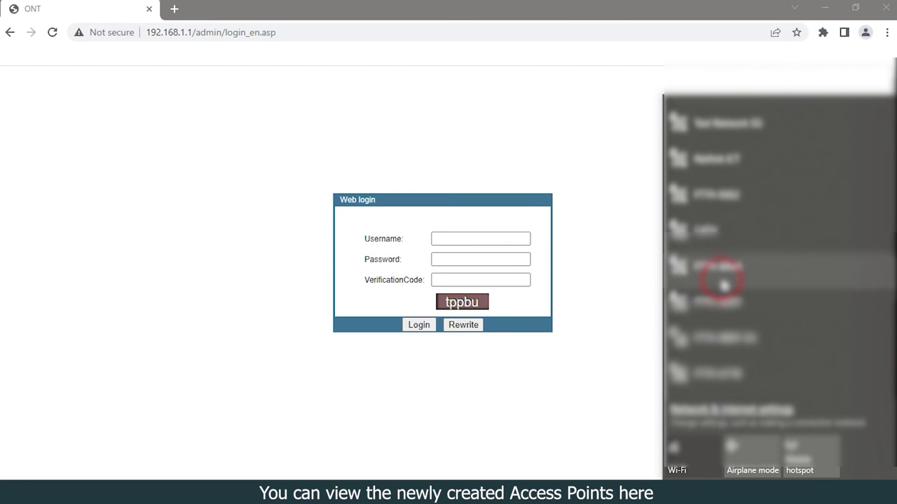
# Scroll the Wi-Fi network list to find the new VeeCee Vision and CATV networks
pyautogui.scroll(-5, 724, 284)
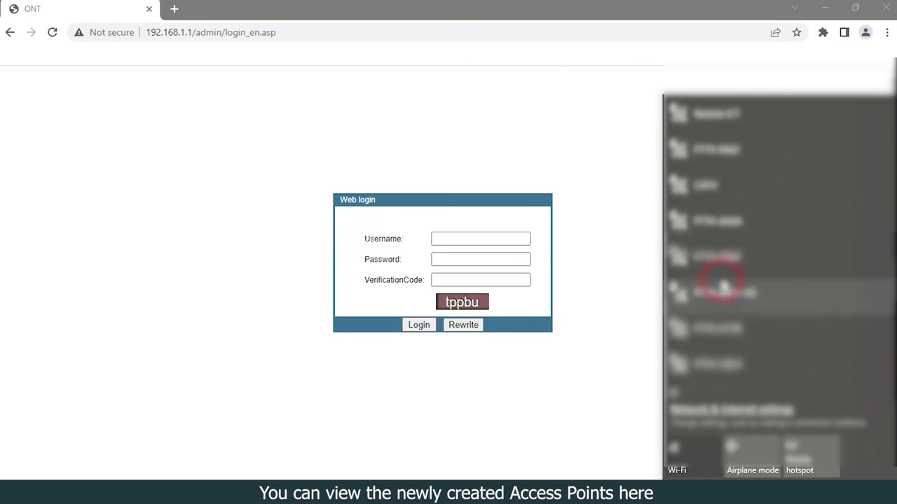